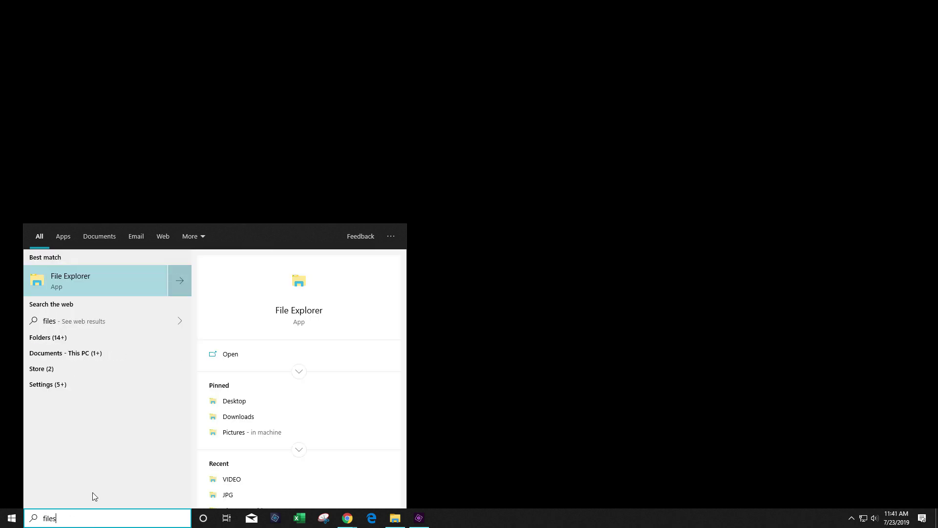
# Open File Explorer from the search results and go to the SD card, Removable Disk (D:).
pyautogui.click(75, 278)
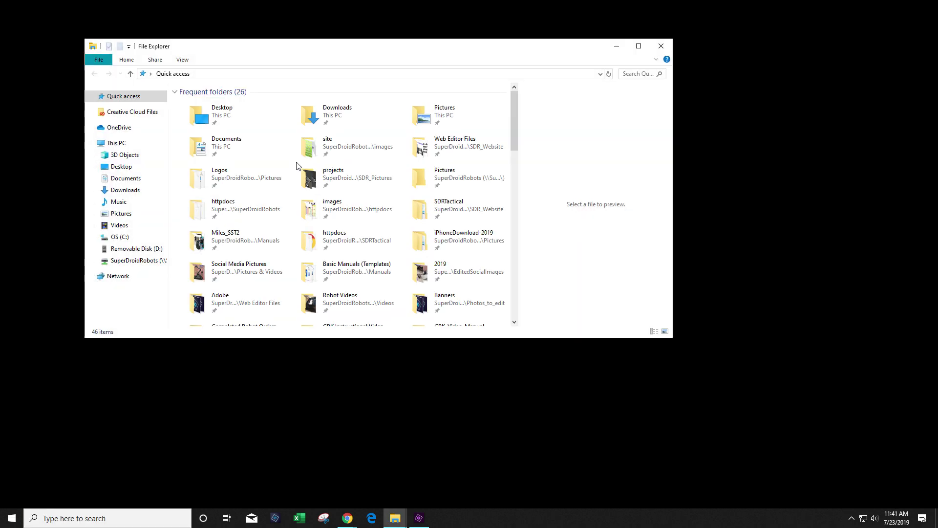
pyautogui.click(127, 251)
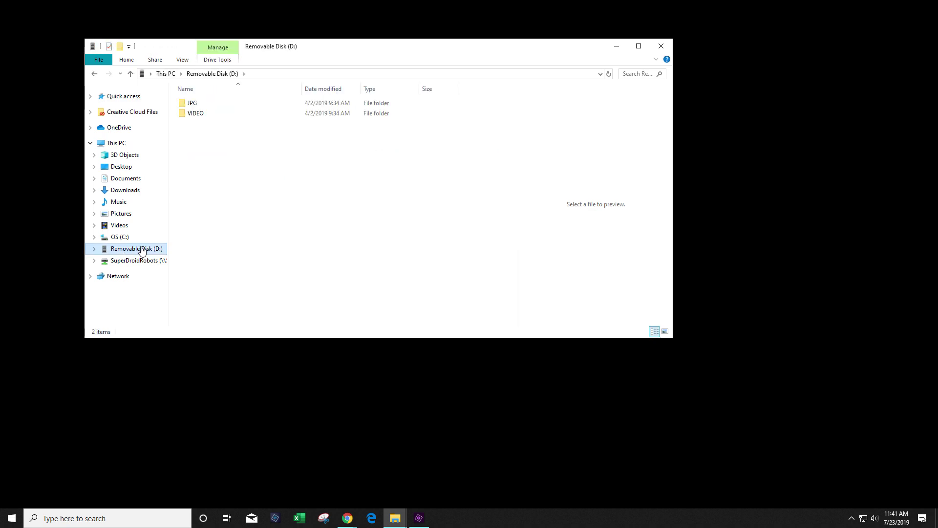
# Open the JPG folder and briefly view 20190502_112746.JPG in the photo viewer.
pyautogui.doubleClick(216, 104)
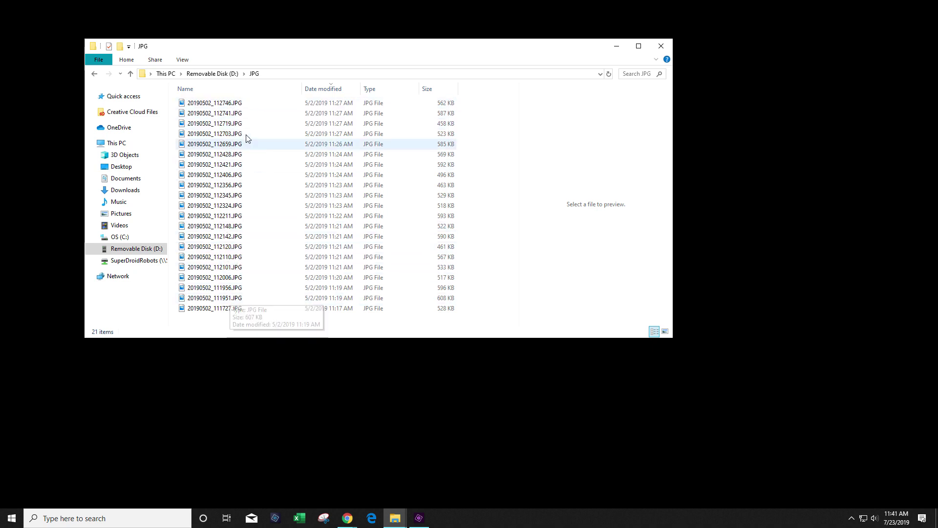
pyautogui.click(229, 106)
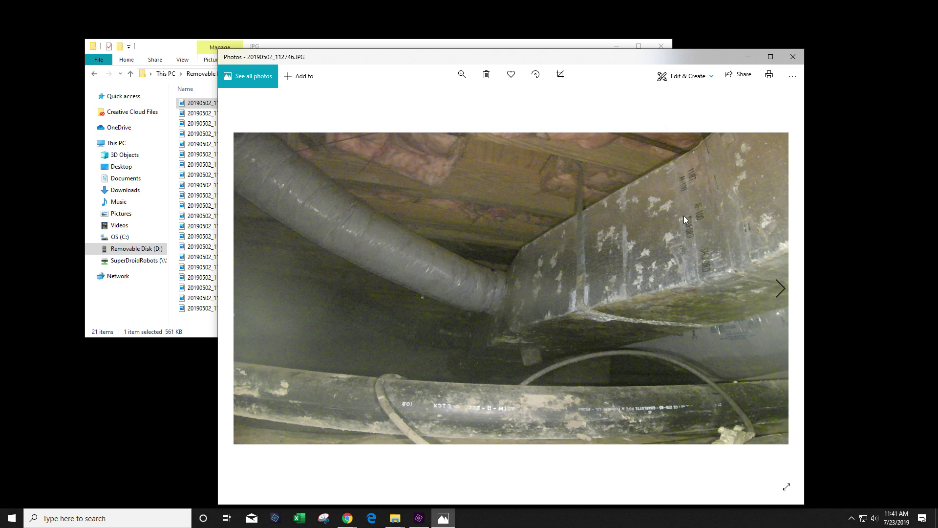
pyautogui.click(792, 57)
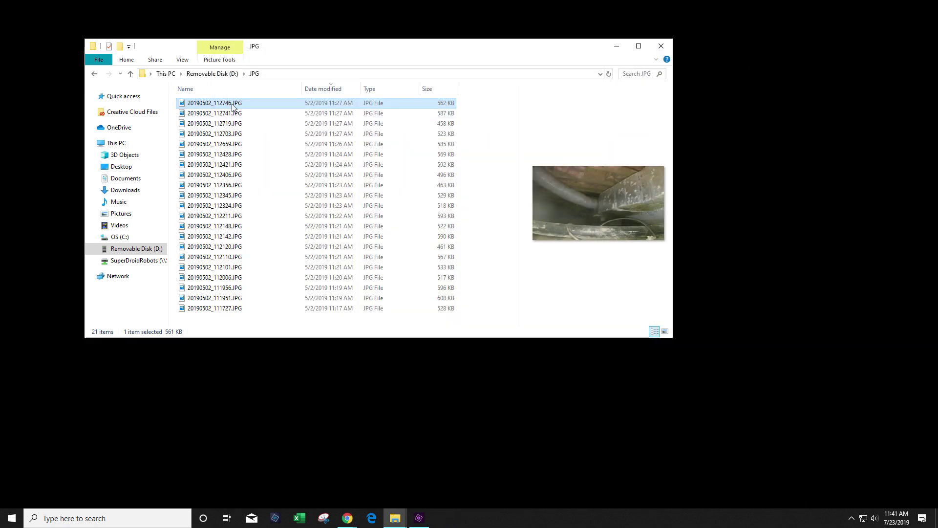
pyautogui.doubleClick(232, 107)
pyautogui.click(792, 57)
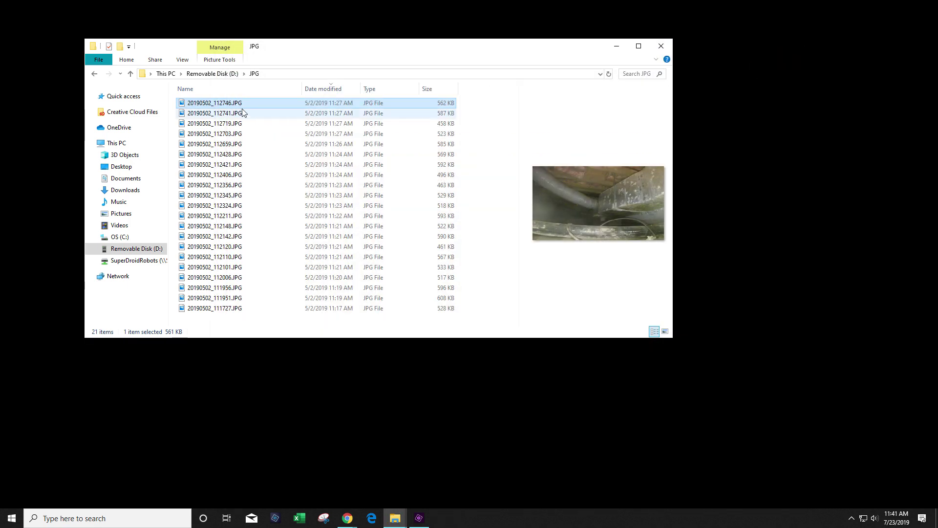
# Open 20190502_112746.JPG with Photos, close it, then open the VIDEO folder.
pyautogui.rightClick(231, 103)
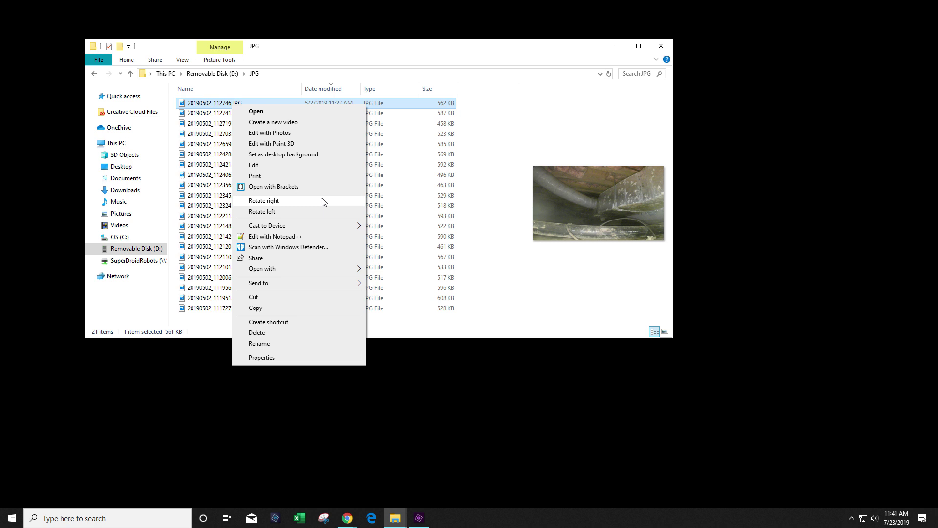
pyautogui.rightClick(232, 105)
pyautogui.moveTo(276, 272)
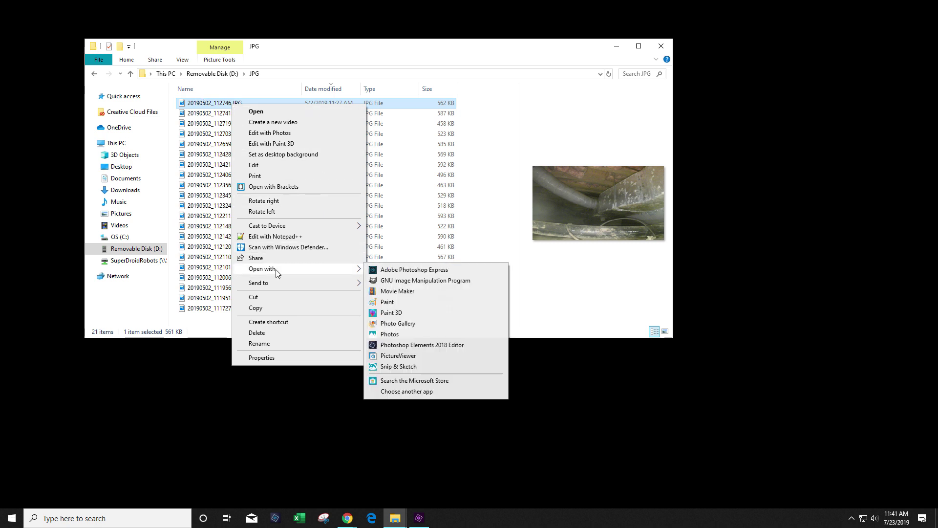
pyautogui.click(390, 335)
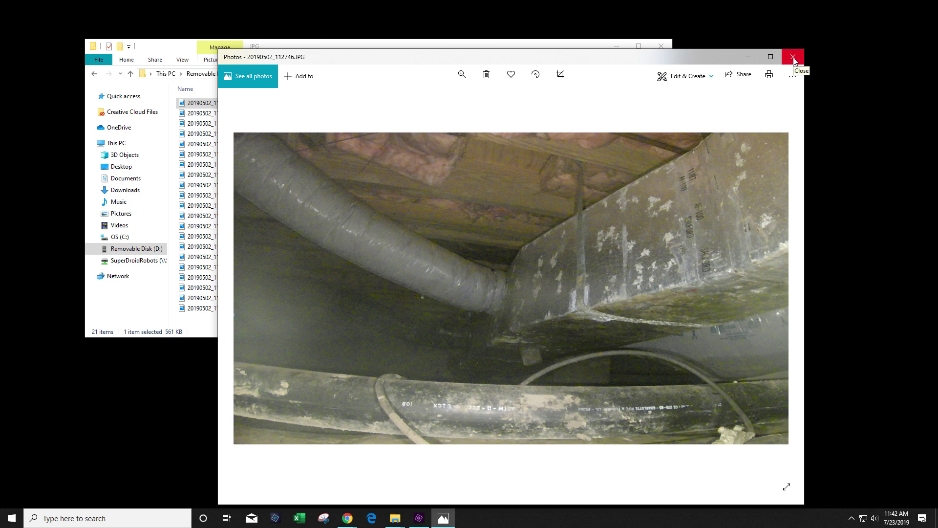
pyautogui.click(793, 58)
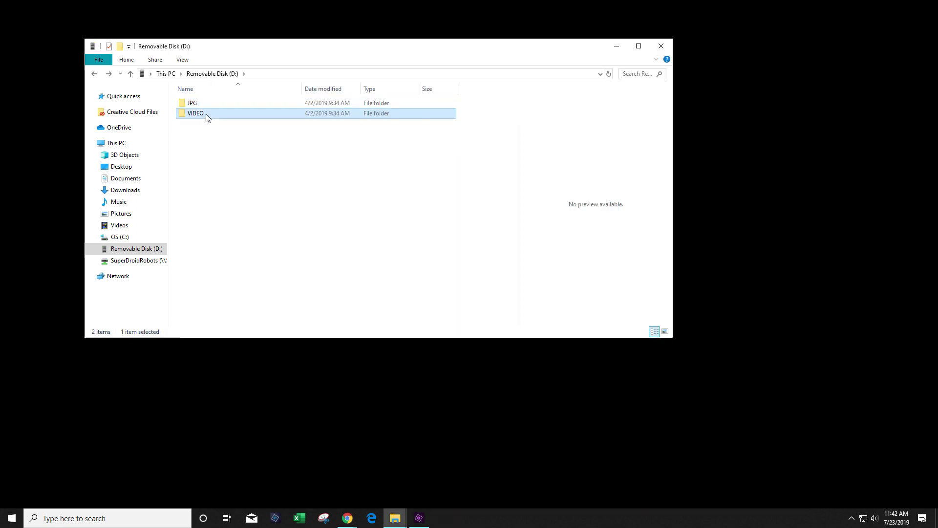
pyautogui.doubleClick(205, 117)
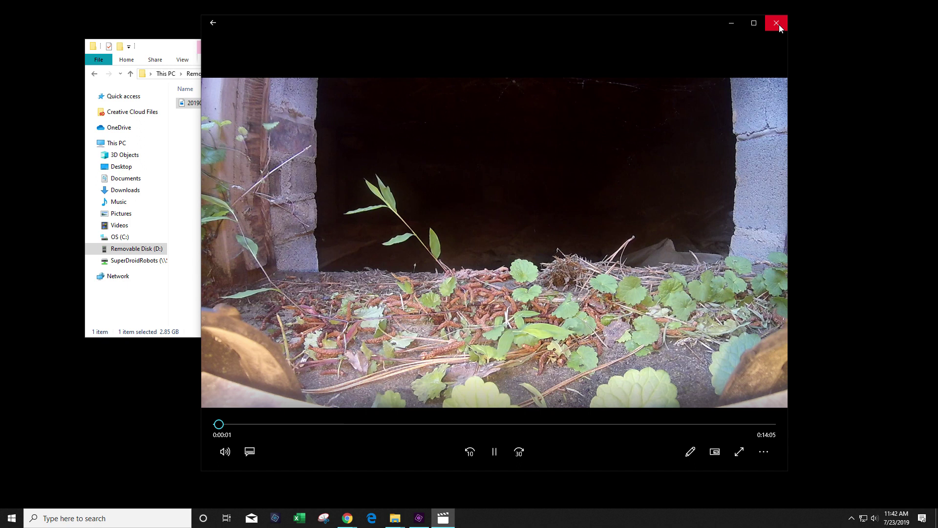
# Play 20190502_111604_01.MOV in Movies & TV via Open with, then close the player.
pyautogui.click(777, 23)
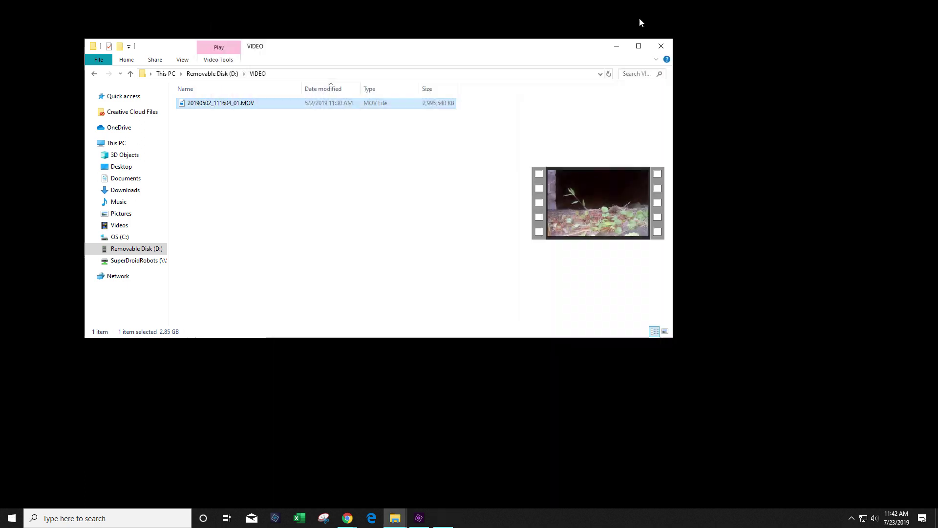
pyautogui.rightClick(241, 104)
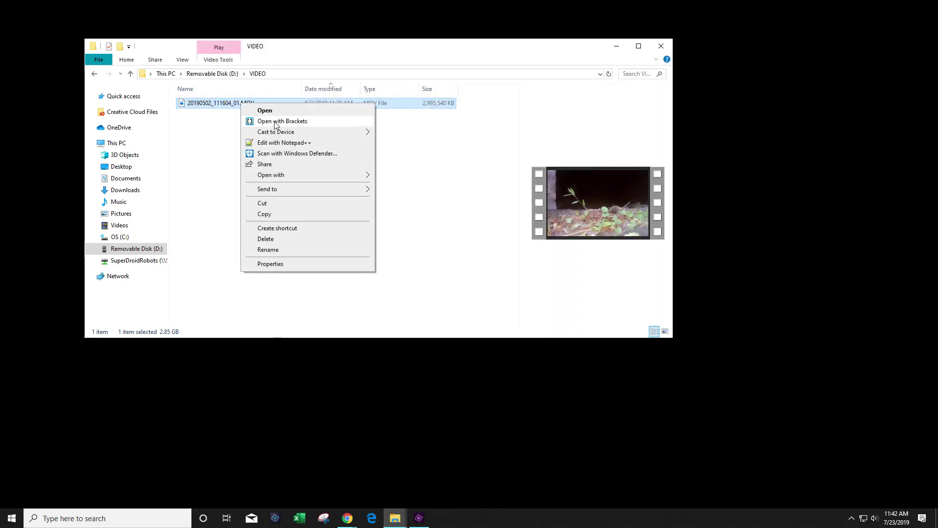
pyautogui.moveTo(282, 177)
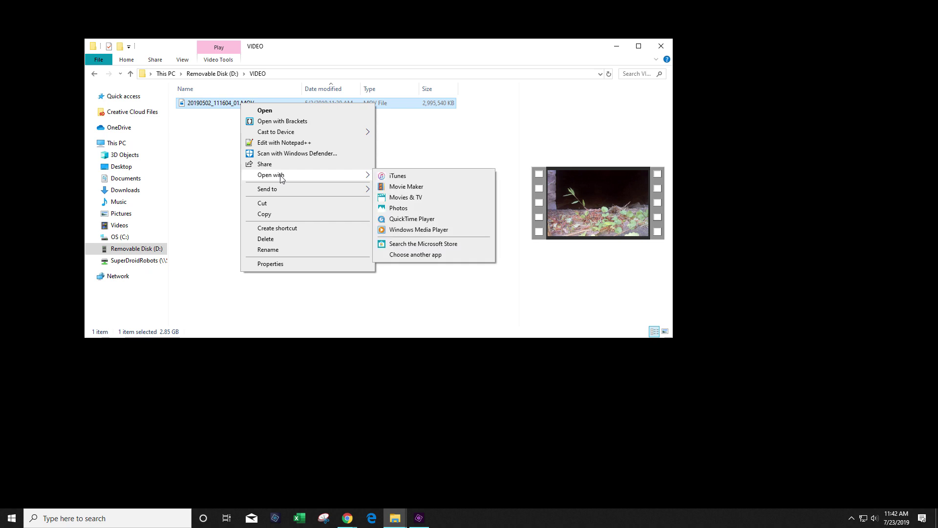
pyautogui.click(409, 198)
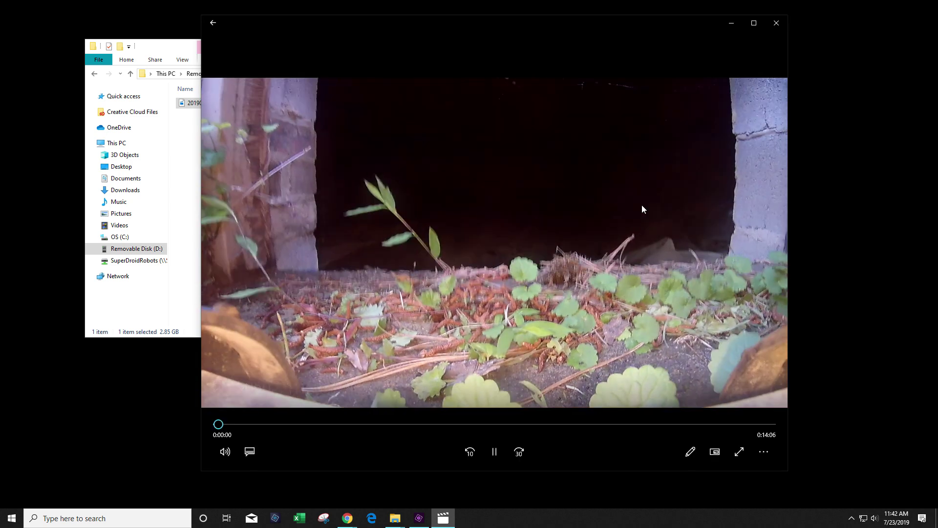
pyautogui.click(781, 26)
# Return to the card's top level and reopen its JPG folder.
pyautogui.click(94, 74)
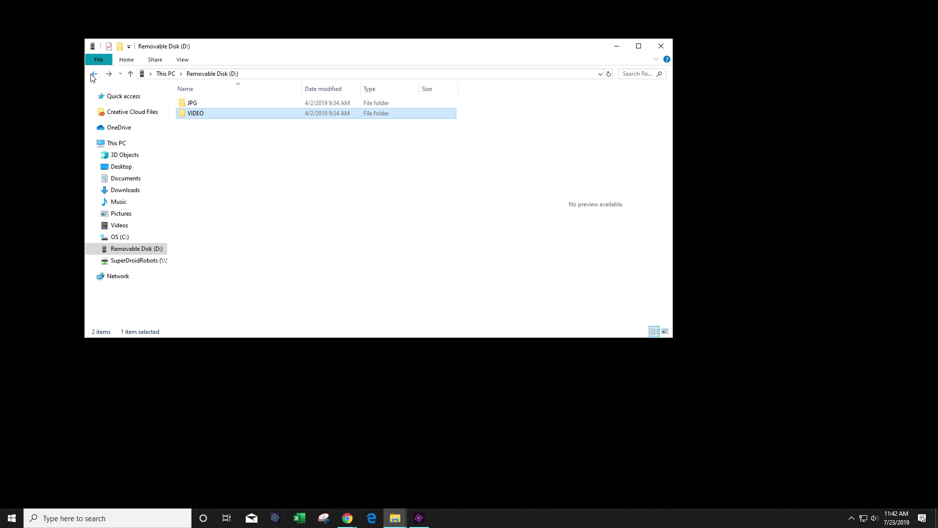
pyautogui.doubleClick(192, 105)
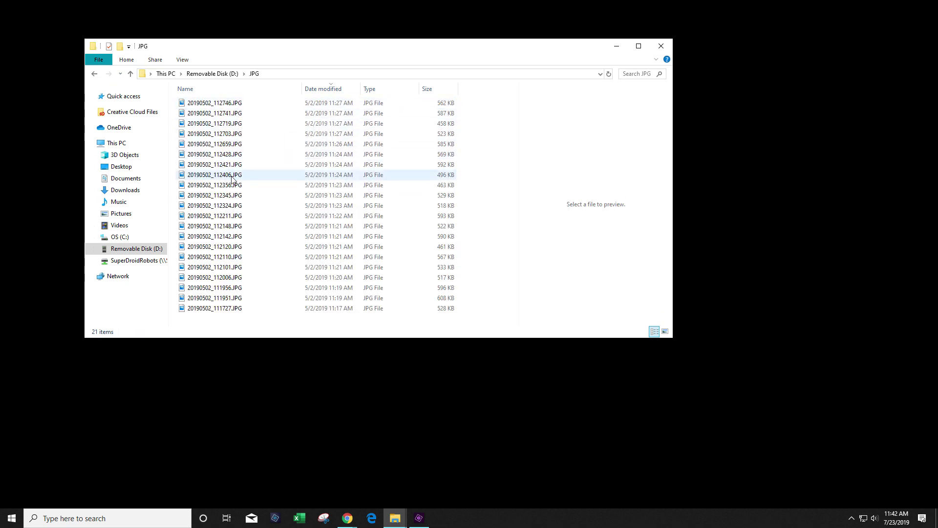
pyautogui.click(230, 107)
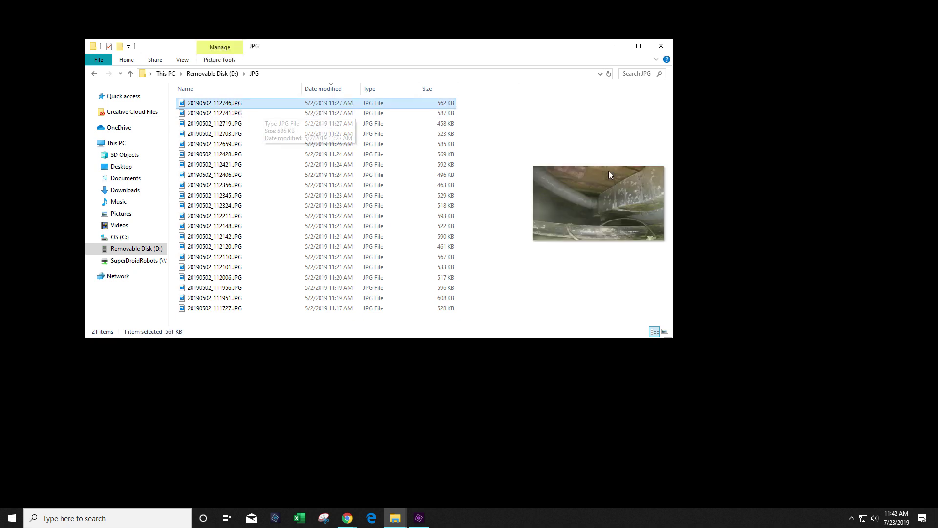
# Create a new folder named GPK on the desktop.
pyautogui.click(764, 179)
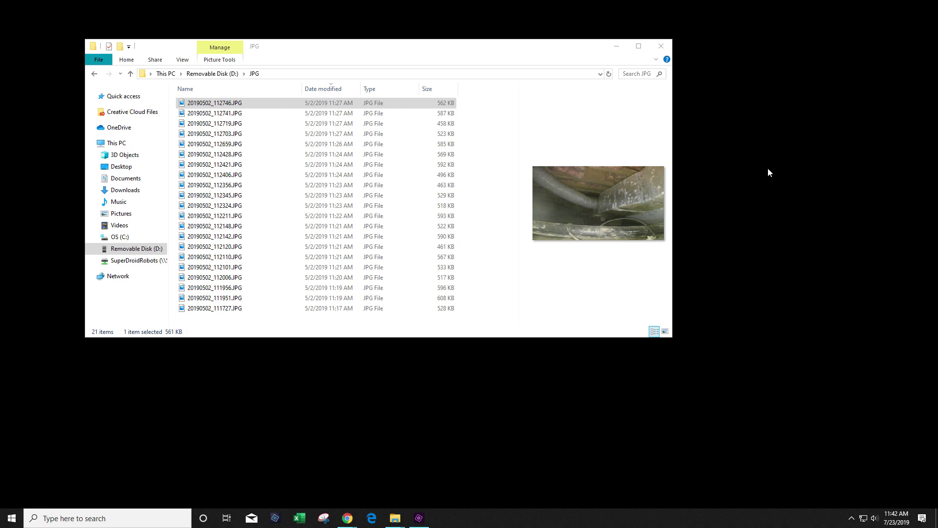
pyautogui.rightClick(770, 171)
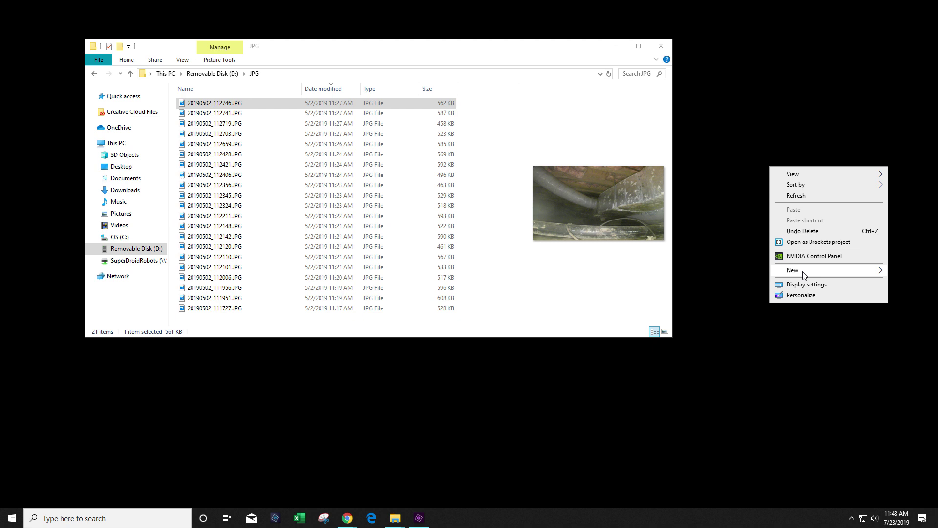
pyautogui.moveTo(794, 270)
pyautogui.click(666, 272)
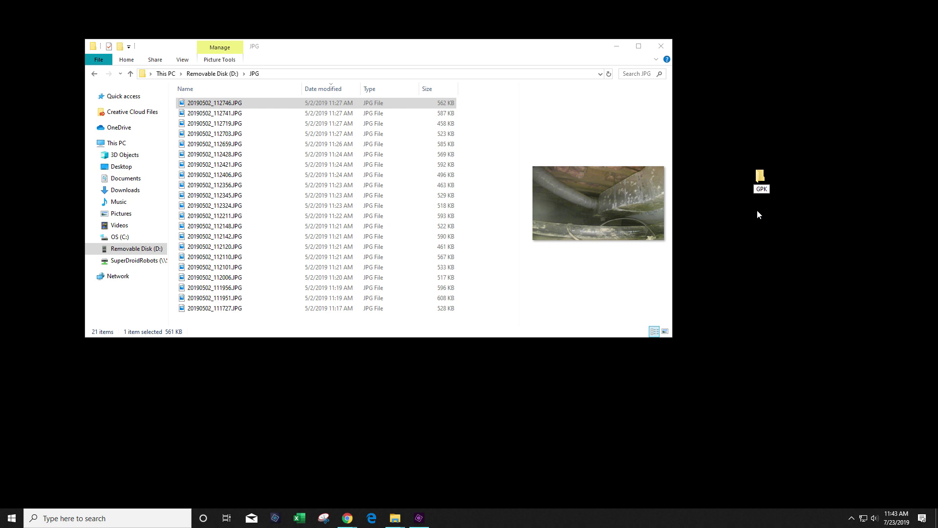
pyautogui.press('Return')
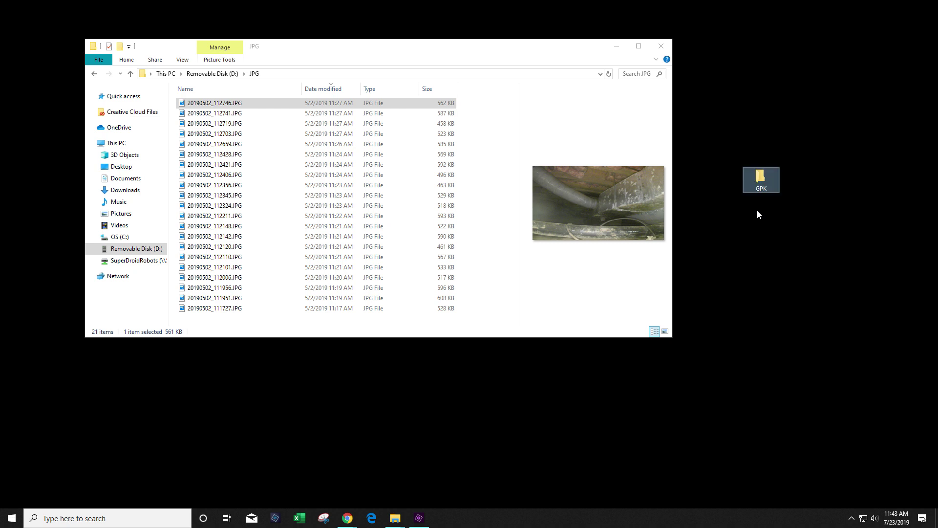
# Open the GPK folder and arrange its window beside the card's JPG folder window.
pyautogui.doubleClick(759, 181)
pyautogui.moveTo(307, 65); pyautogui.dragTo(574, 72)
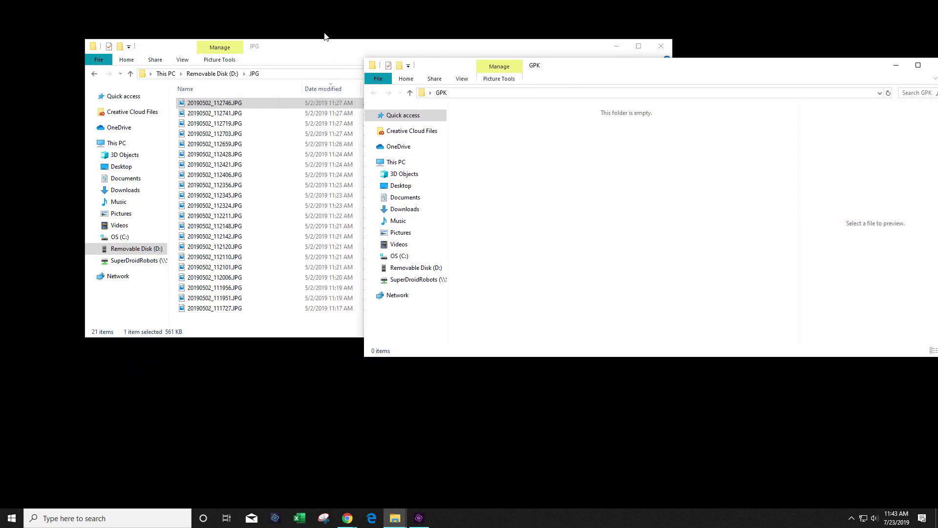
pyautogui.moveTo(293, 49); pyautogui.dragTo(226, 44)
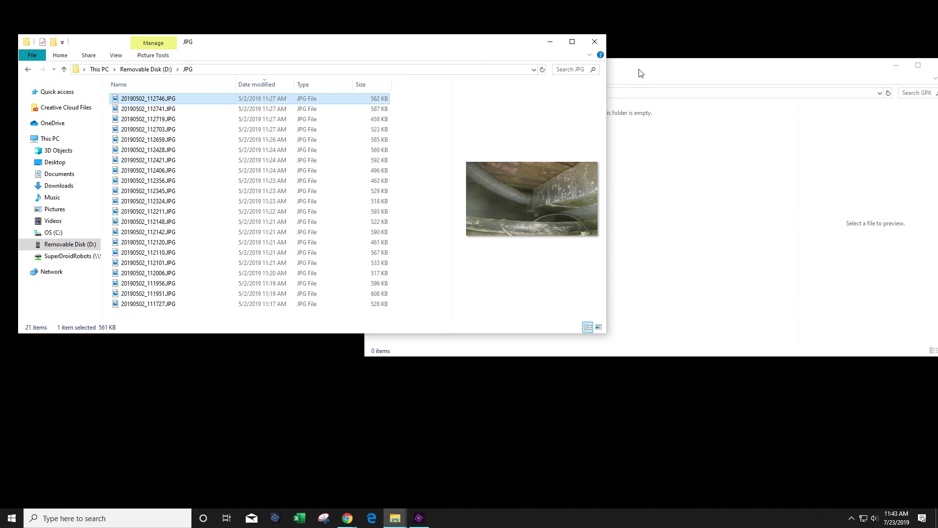
pyautogui.moveTo(641, 73); pyautogui.dragTo(632, 67)
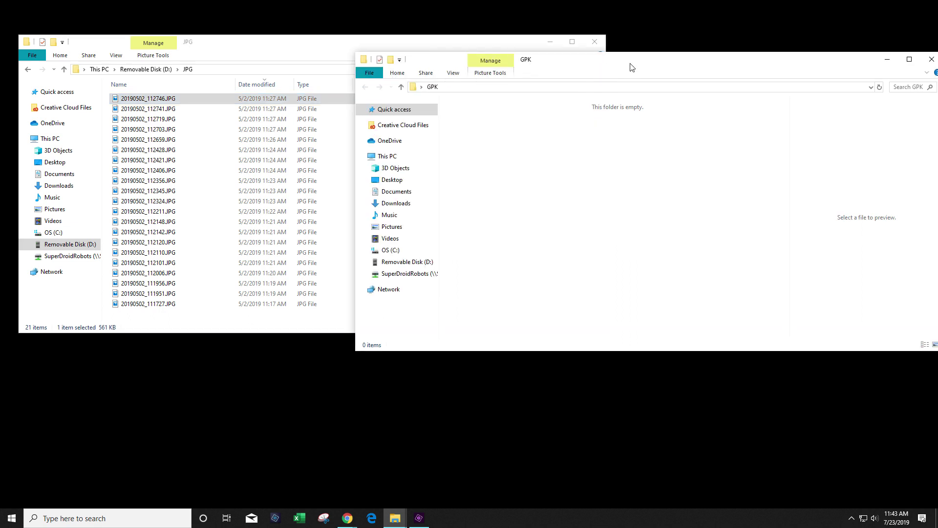
pyautogui.click(288, 46)
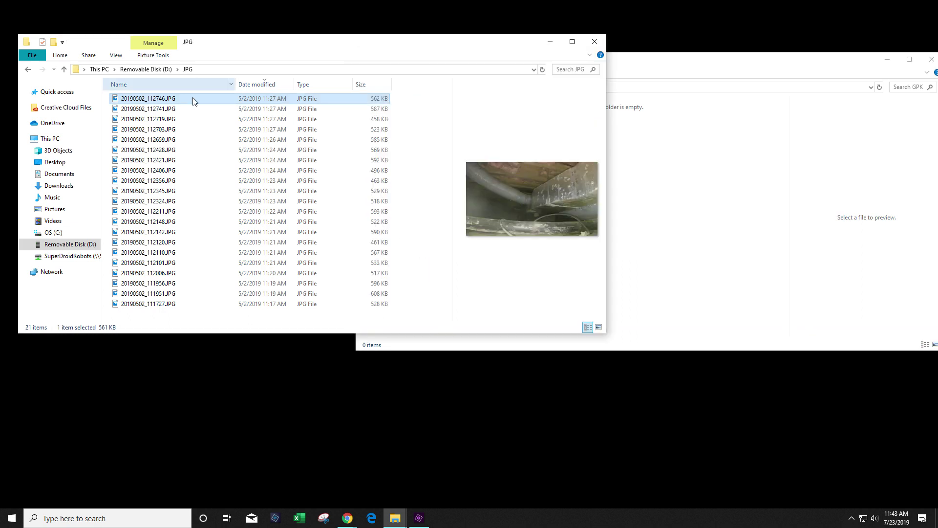
# Copy 20190502_112746.JPG, then the twelve photos 112741 through 112148, into GPK.
pyautogui.moveTo(162, 101); pyautogui.dragTo(695, 209)
pyautogui.click(155, 110)
pyautogui.click(151, 112)
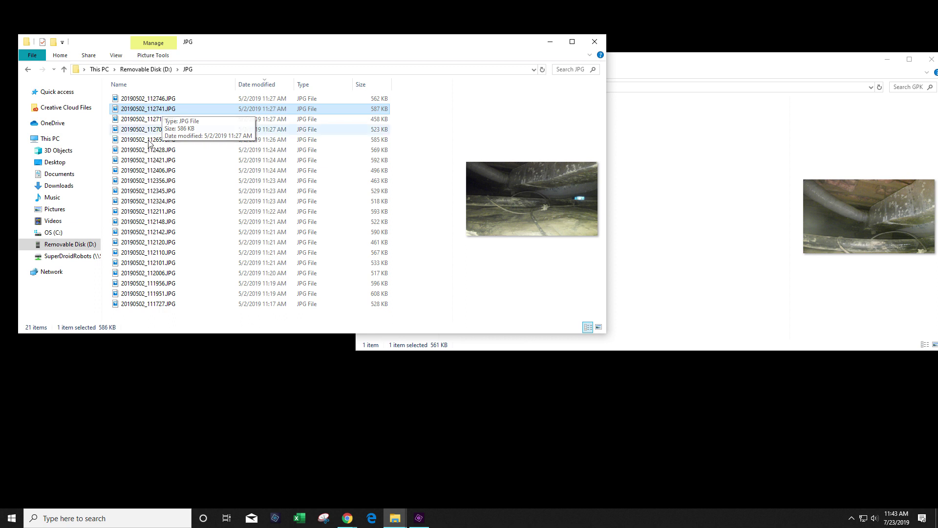
pyautogui.keyDown('shift'); pyautogui.click(160, 224); pyautogui.keyUp('shift')
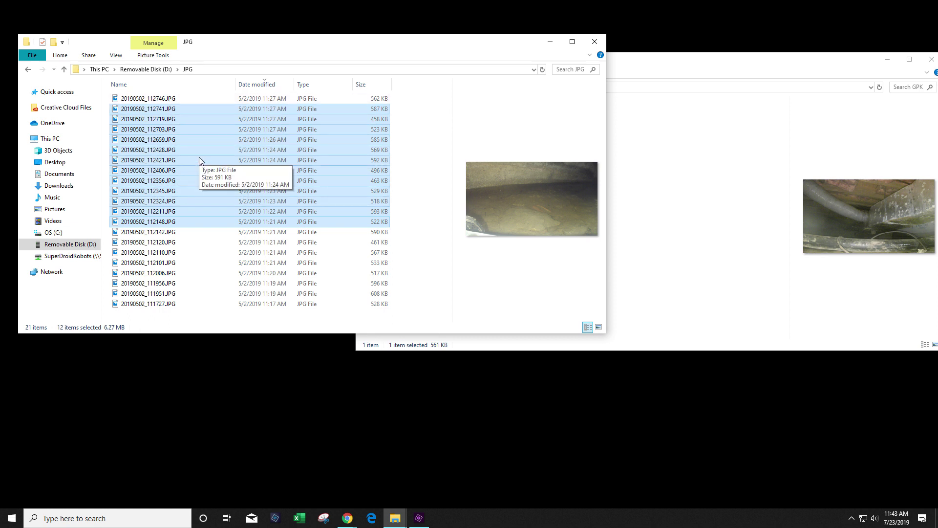
pyautogui.moveTo(194, 159); pyautogui.dragTo(690, 209)
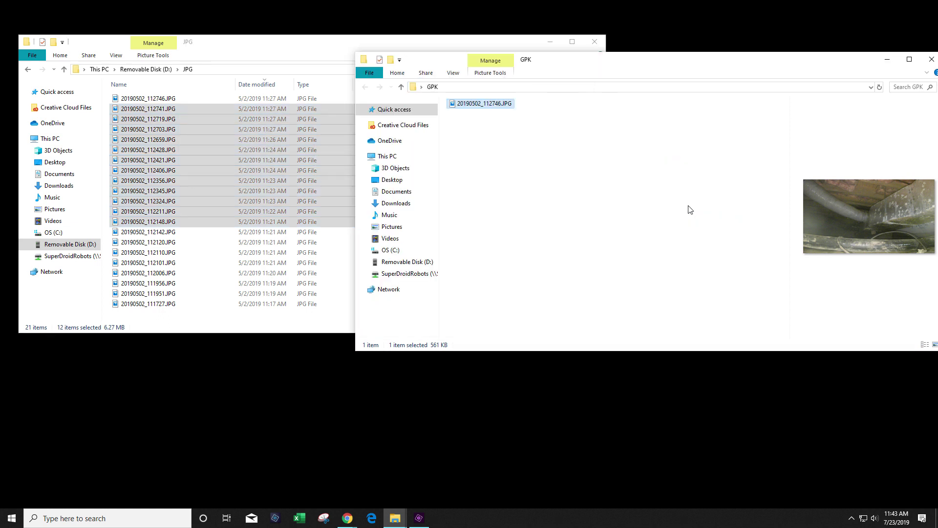
# Open the card's VIDEO folder, start copying the MOV file into GPK, then cancel it.
pyautogui.click(28, 71)
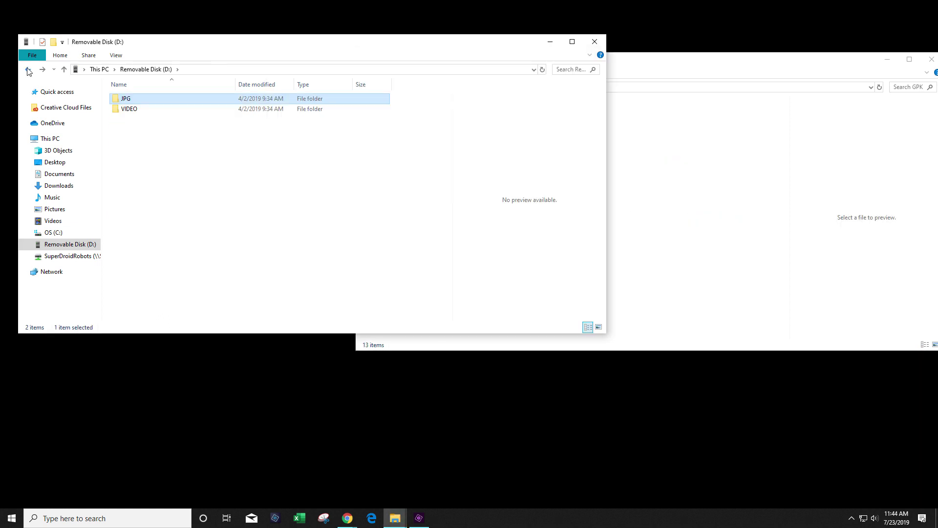
pyautogui.click(126, 110)
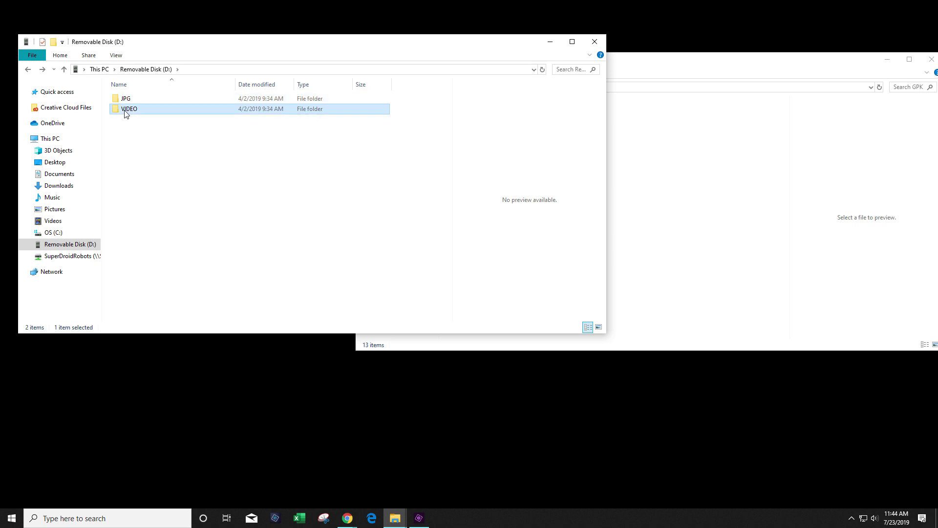
pyautogui.doubleClick(126, 110)
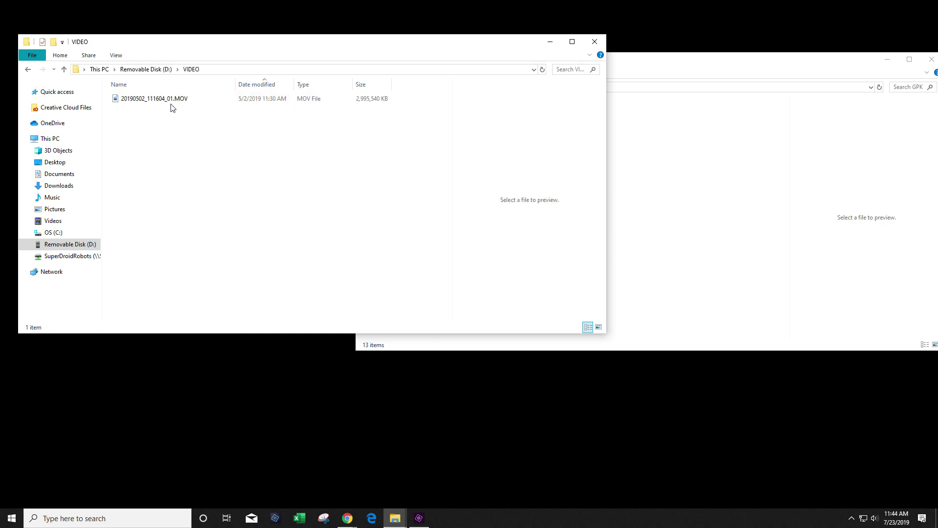
pyautogui.moveTo(145, 100); pyautogui.dragTo(684, 198)
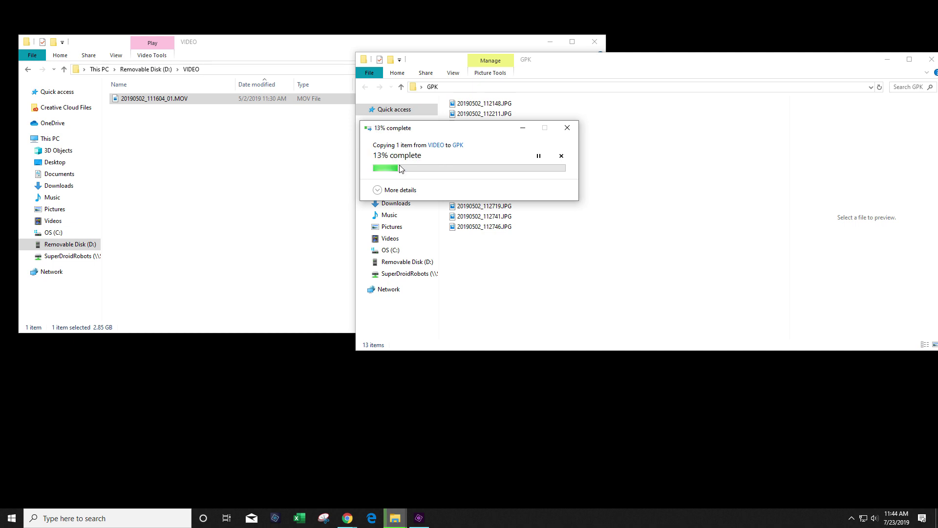
pyautogui.click(568, 129)
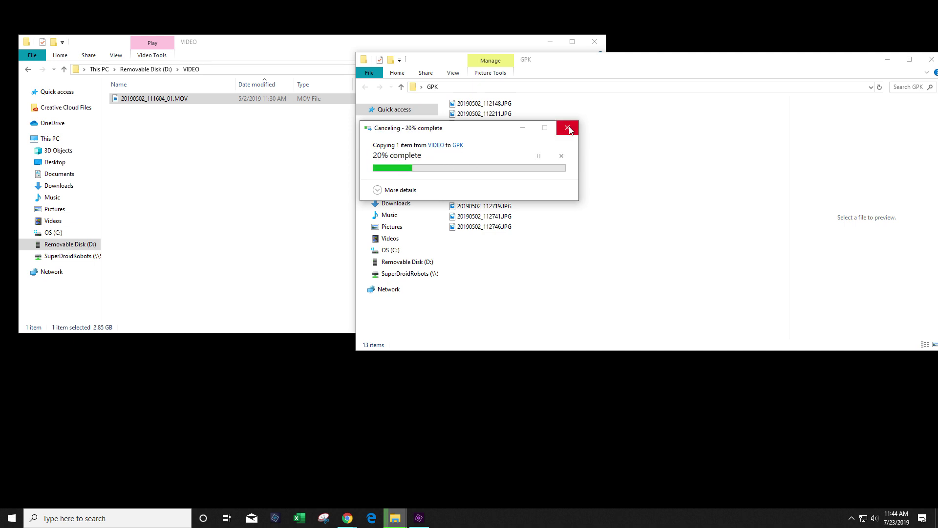
# Return the card window to Removable Disk (D:) and bring GPK forward.
pyautogui.click(320, 51)
pyautogui.click(29, 70)
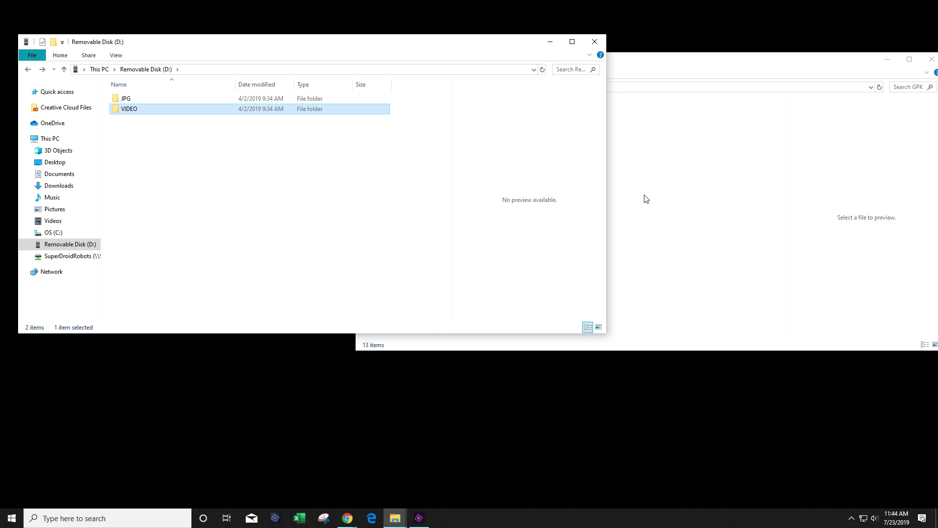
pyautogui.click(676, 75)
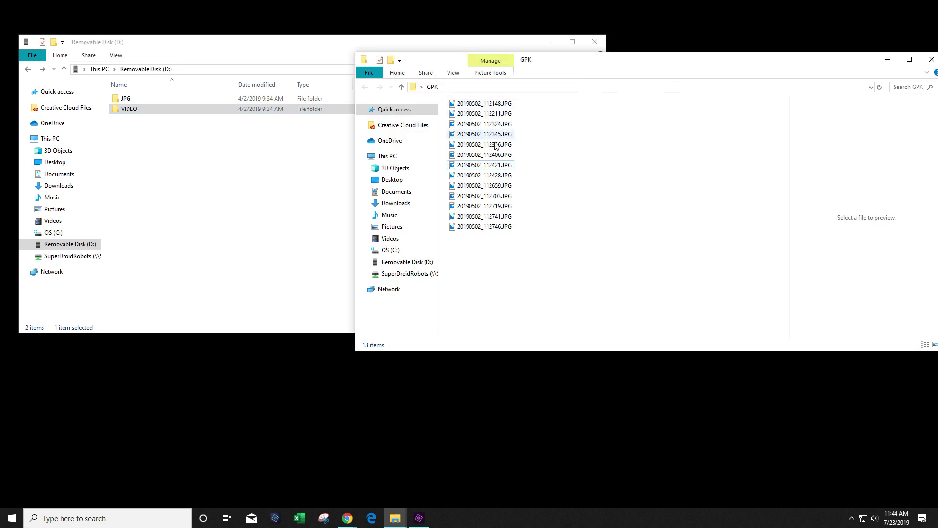
# Reopen GPK from the desktop, view photo 20190502_112324.JPG, then close the GPK window.
pyautogui.click(932, 59)
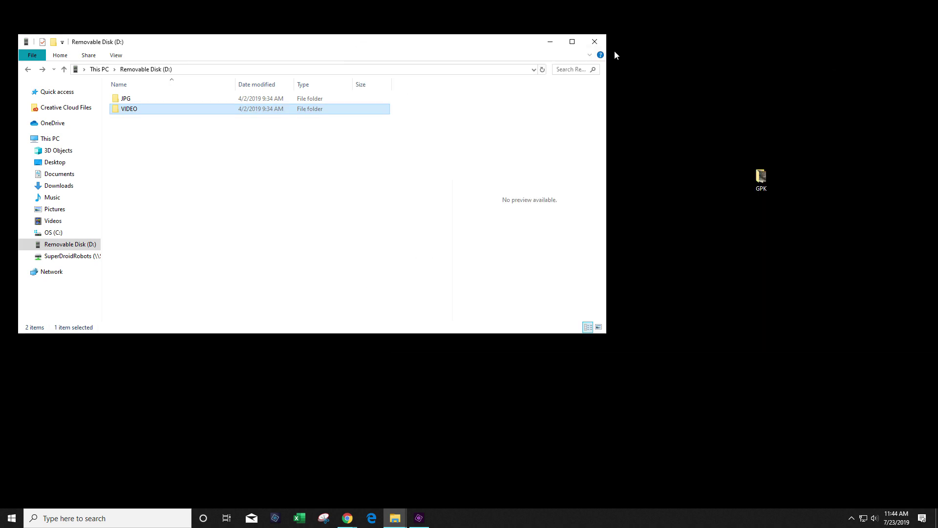
pyautogui.doubleClick(764, 180)
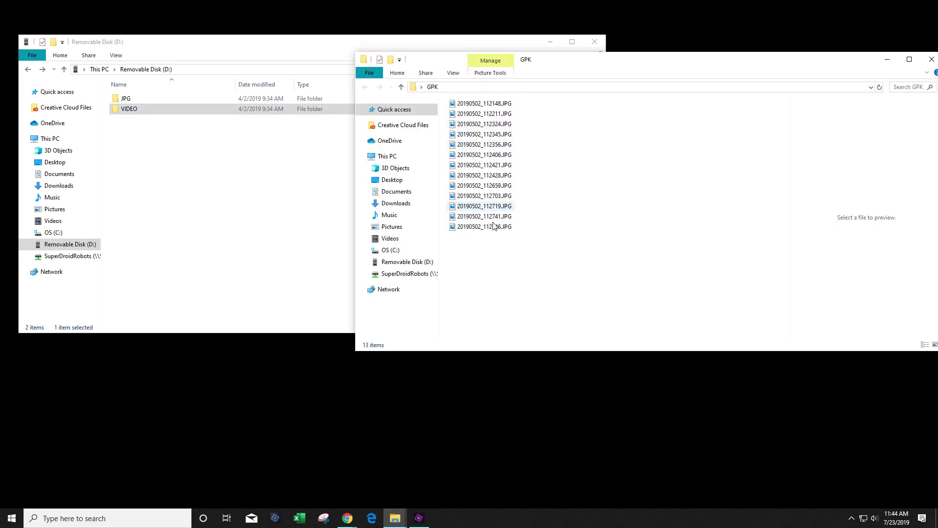
pyautogui.click(479, 125)
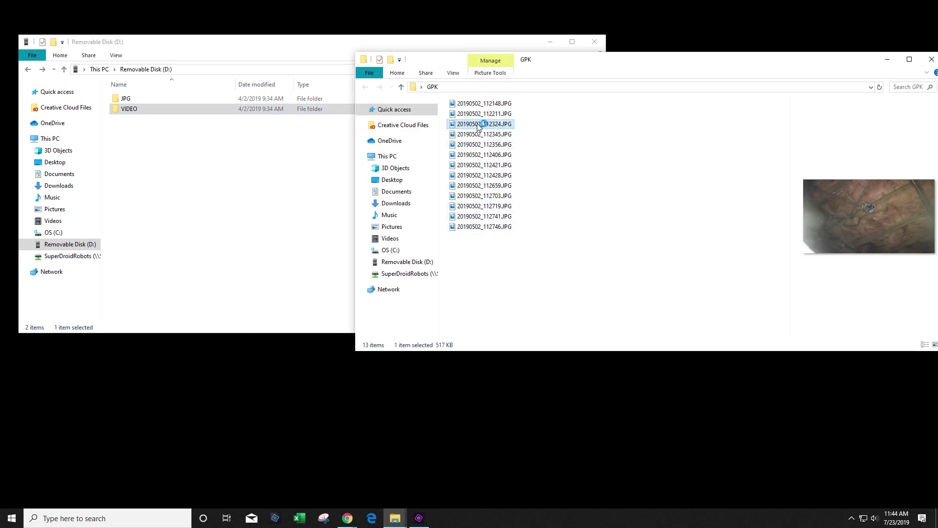
pyautogui.hotkey('alt', 'F4')
pyautogui.click(931, 60)
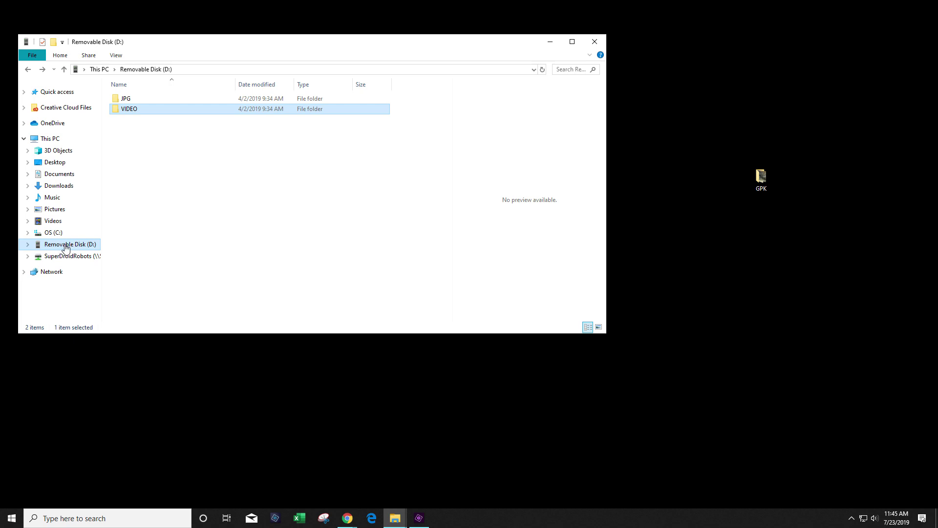
pyautogui.rightClick(66, 248)
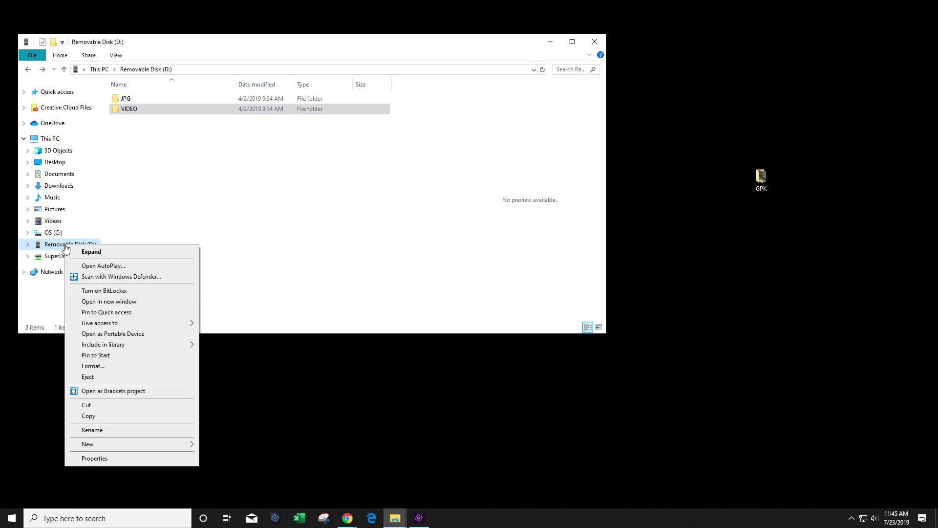
pyautogui.click(98, 368)
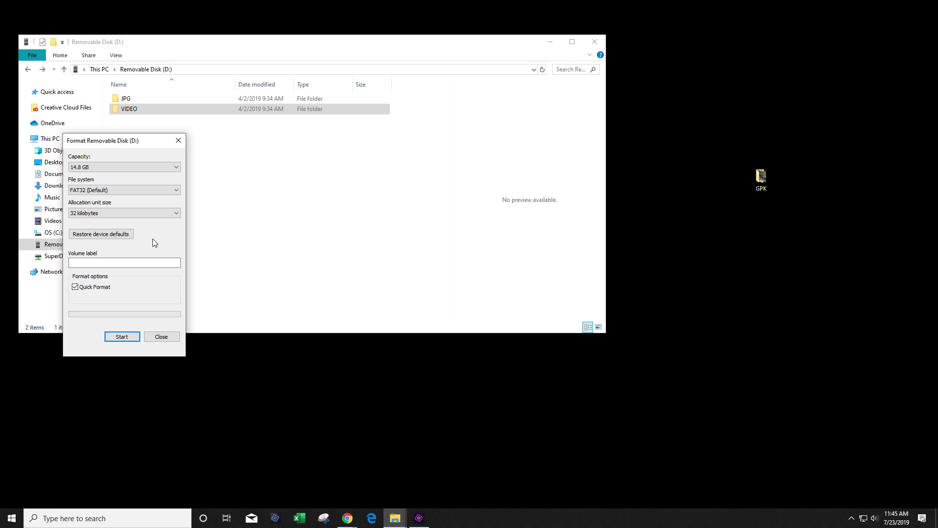
pyautogui.click(161, 337)
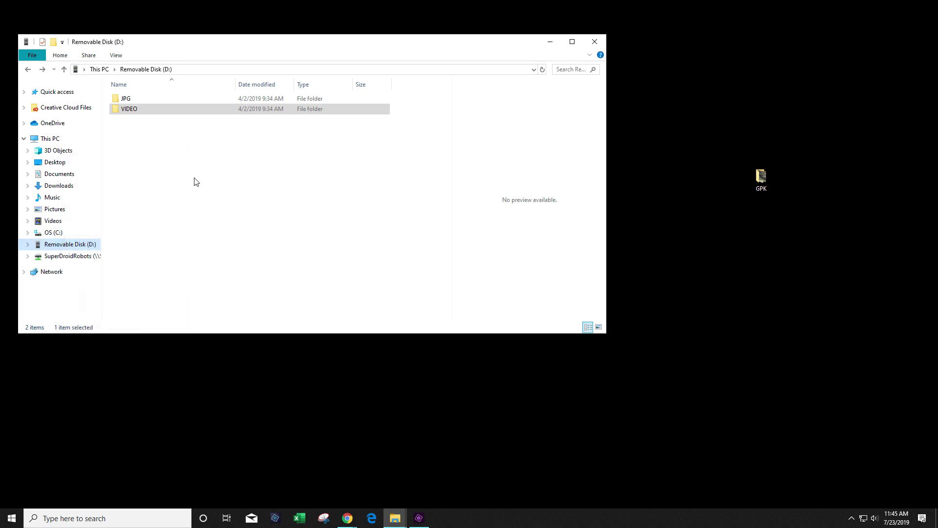
# Open the card's JPG folder, show 20190502_112746.JPG's context menu, and dismiss it without deleting.
pyautogui.doubleClick(132, 99)
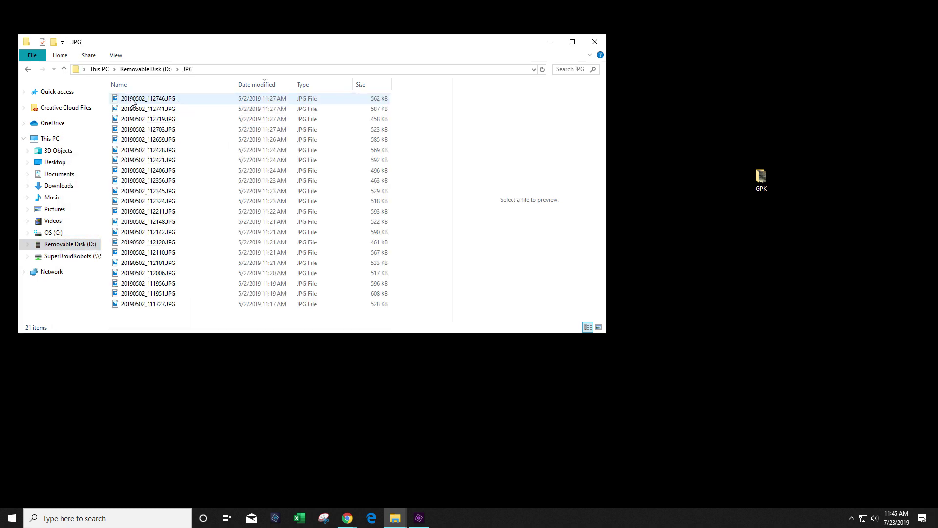
pyautogui.click(163, 100)
pyautogui.rightClick(163, 99)
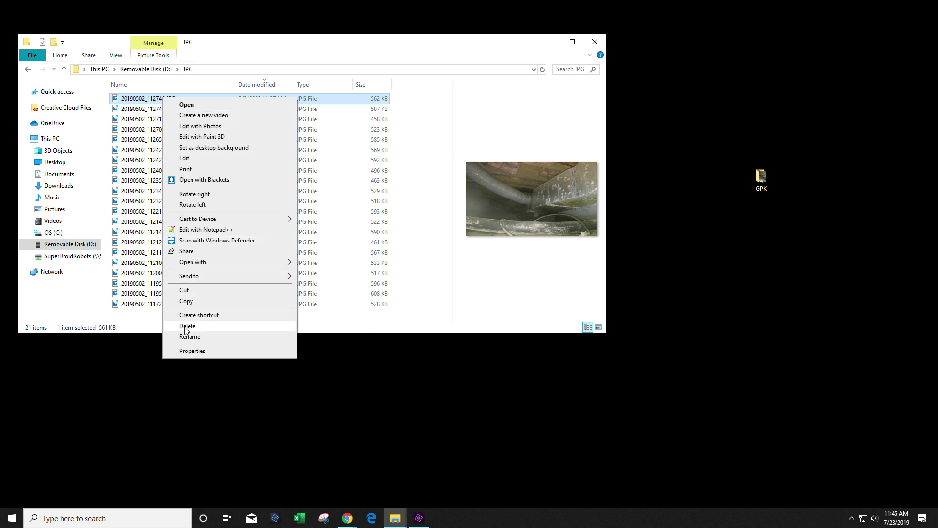
pyautogui.click(311, 99)
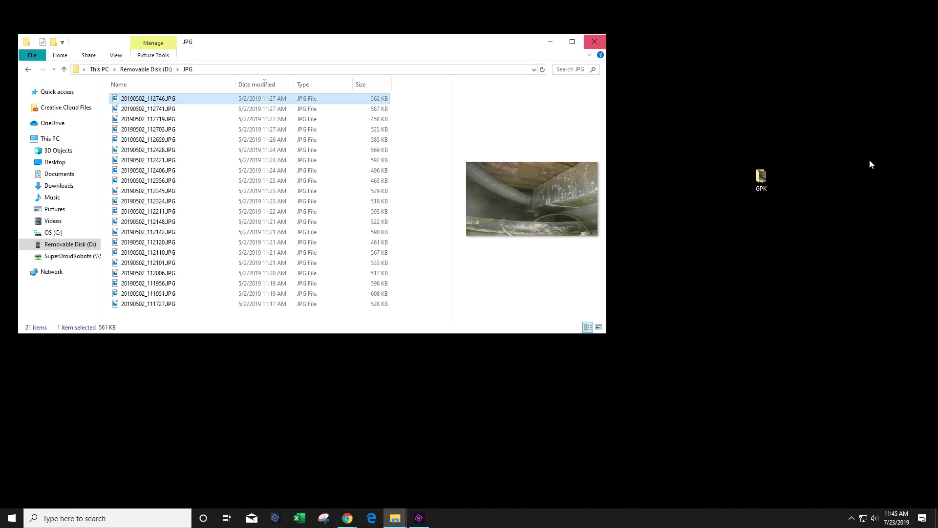